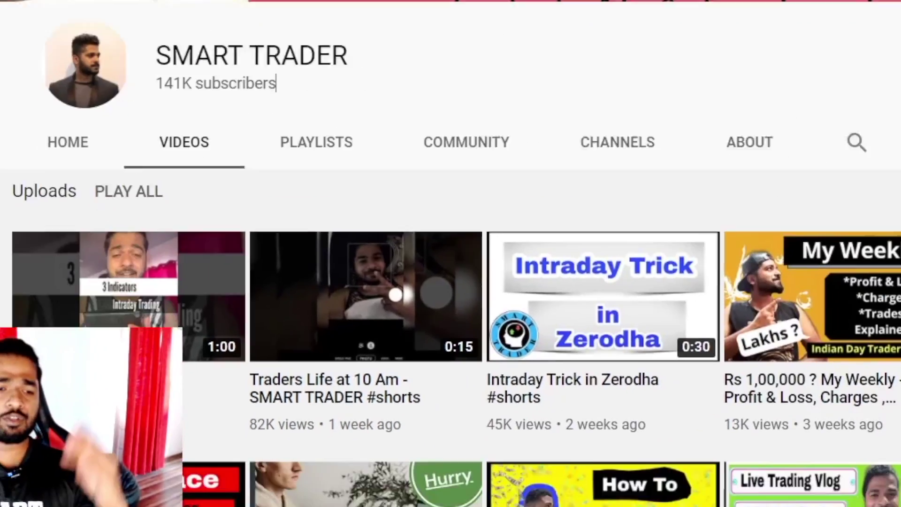
scroll(700, 342, "down", 5)
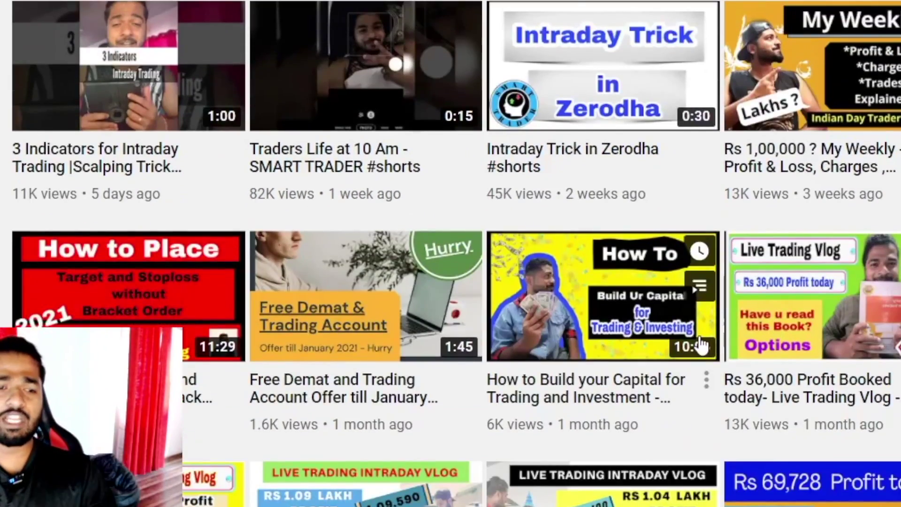
scroll(535, 359, "up", 7)
scroll(535, 359, "down", 10)
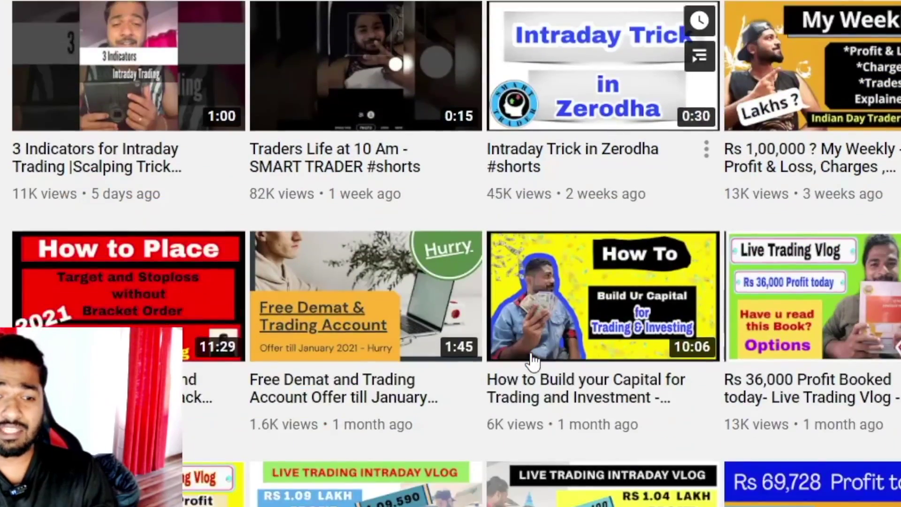
scroll(563, 371, "up", 10)
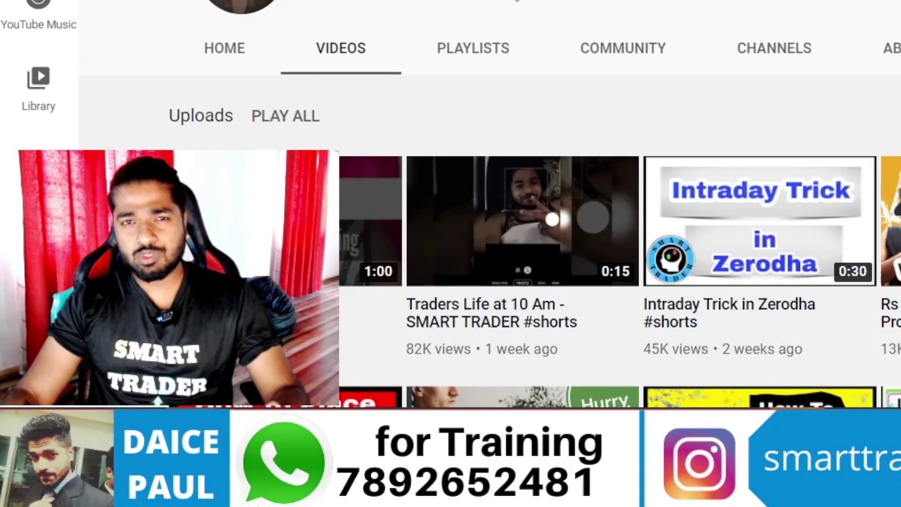
scroll(533, 96, "down", 4)
scroll(534, 96, "down", 1)
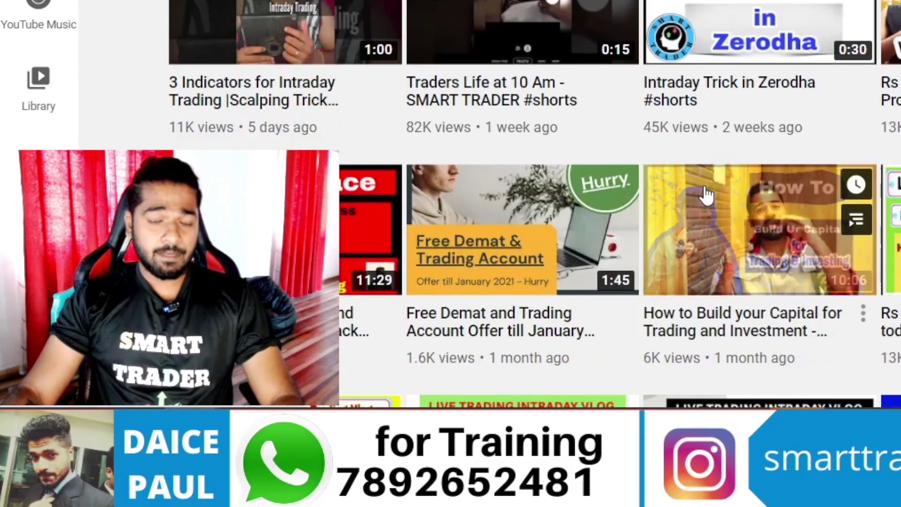
scroll(775, 192, "up", 5)
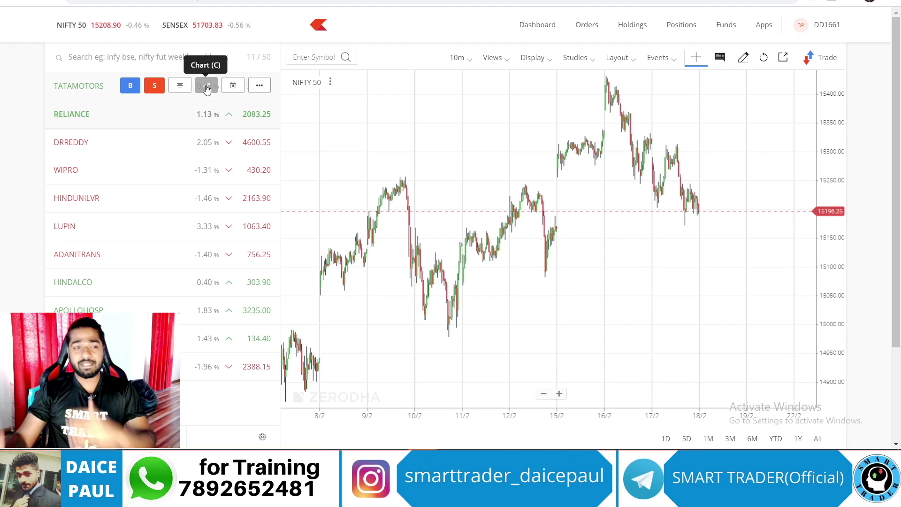
Step: Open the TATAMOTORS chart from the watchlist and add a Moving Average study to it
left_click(207, 88)
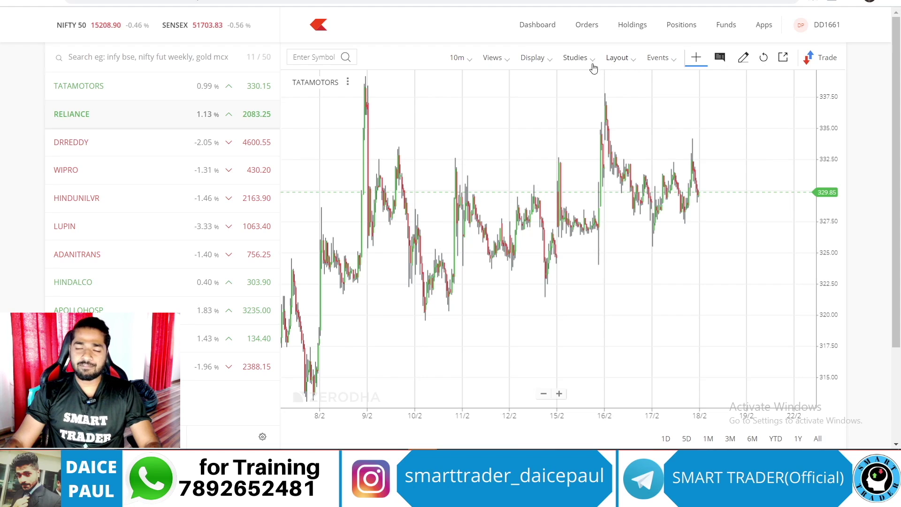
left_click(574, 57)
type("movi")
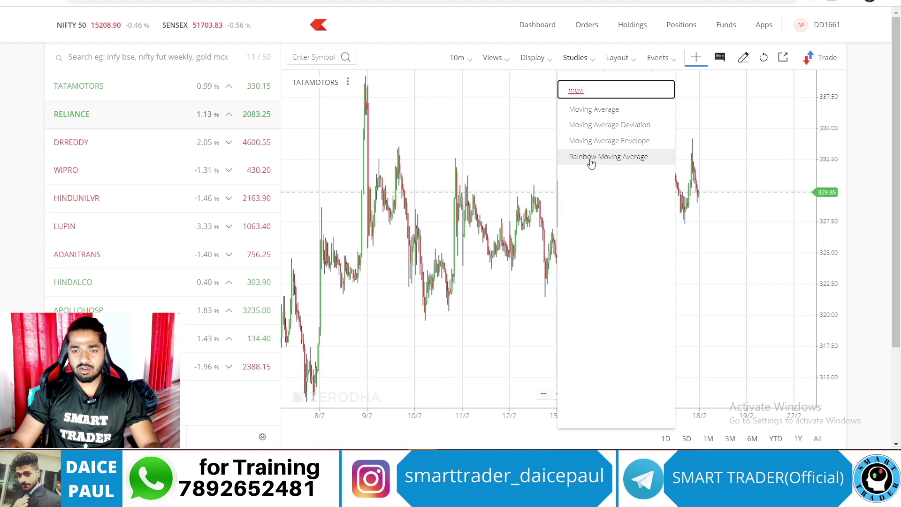
left_click(615, 116)
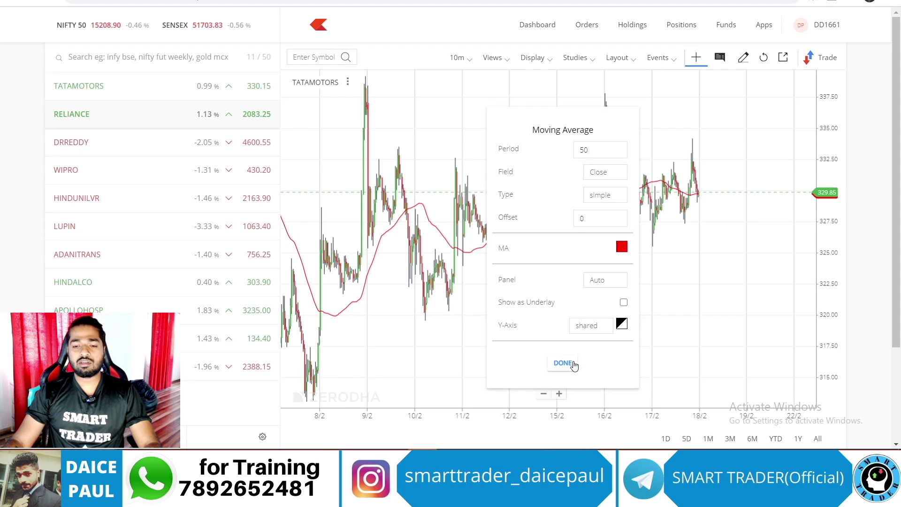
Step: Set the moving average's period to 200, keep the Close field and simple type, and apply it
left_click(596, 154)
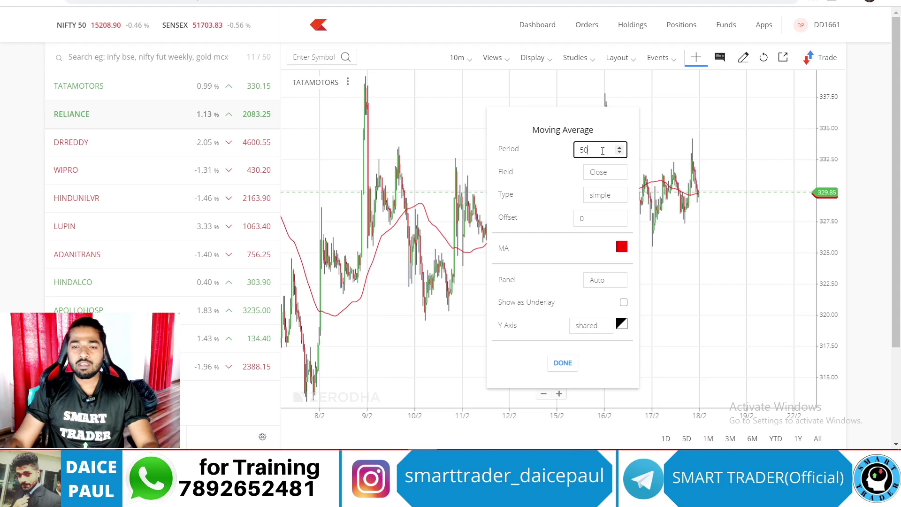
key("BackSpace")
key("BackSpace")
type("2")
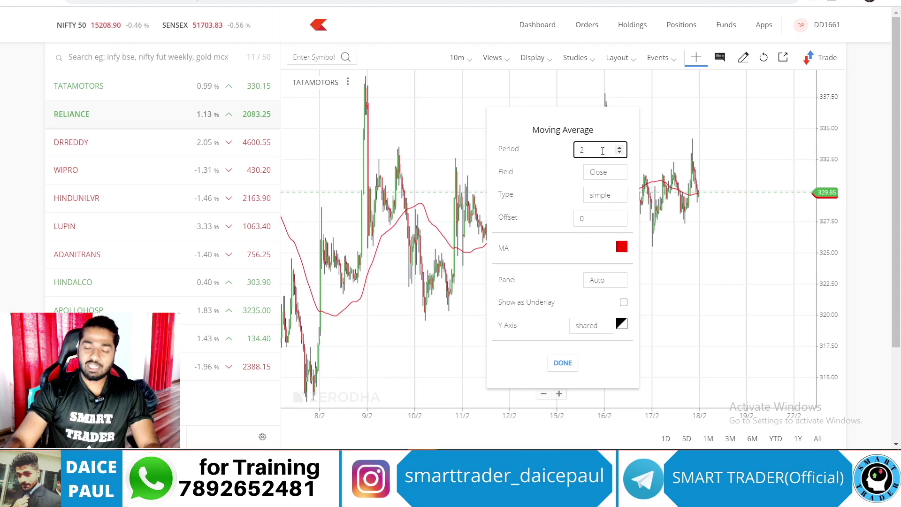
type("0")
type("200")
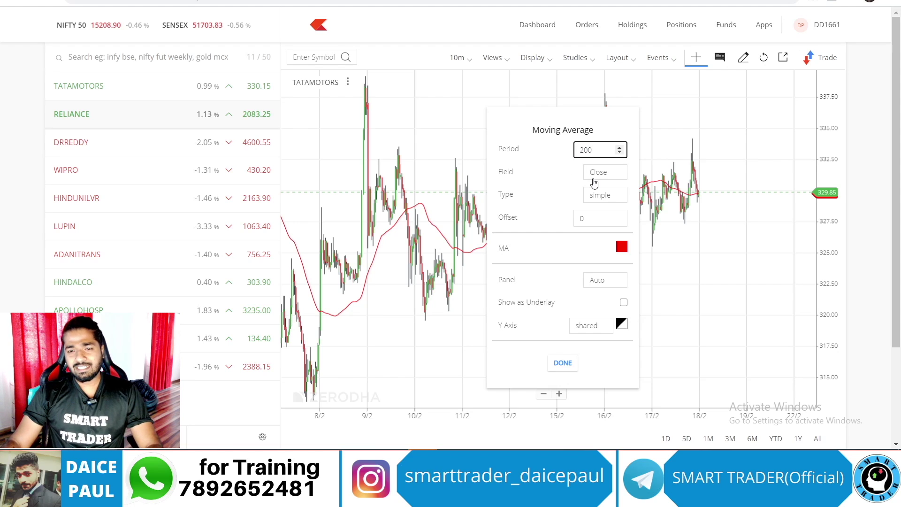
left_click(613, 176)
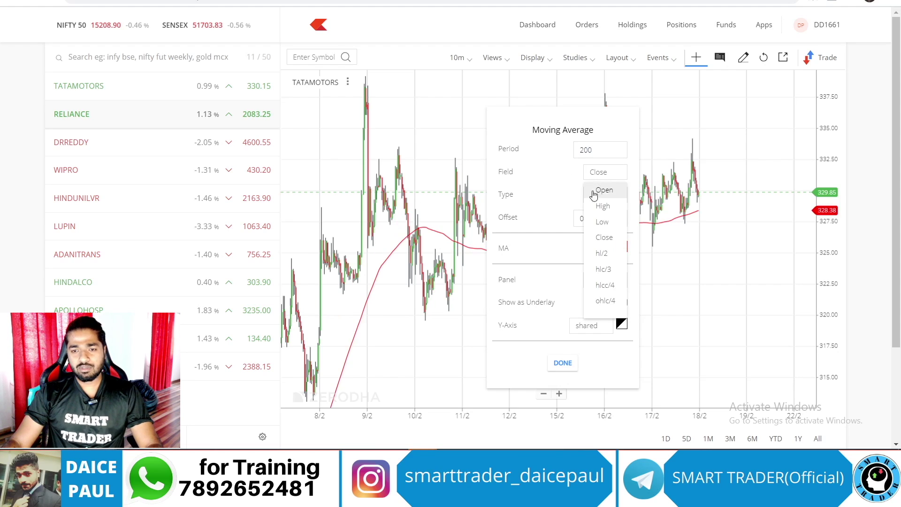
left_click(557, 181)
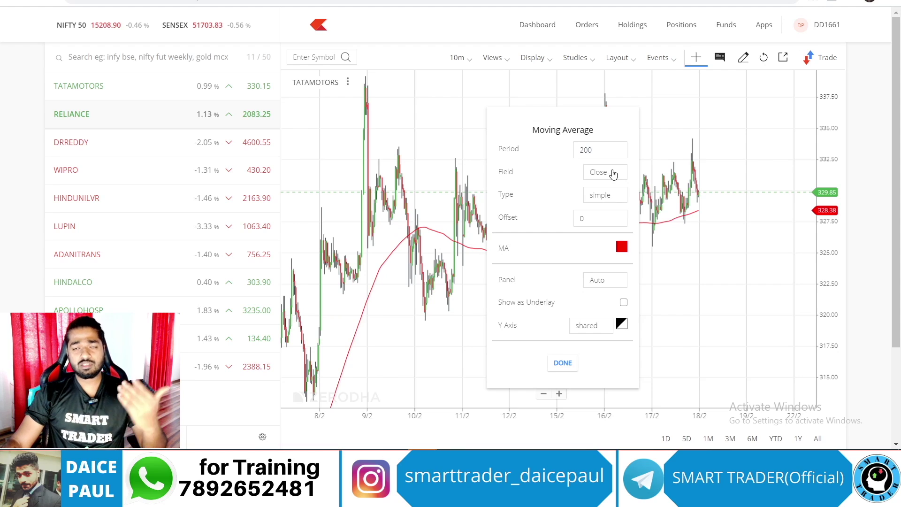
left_click(612, 197)
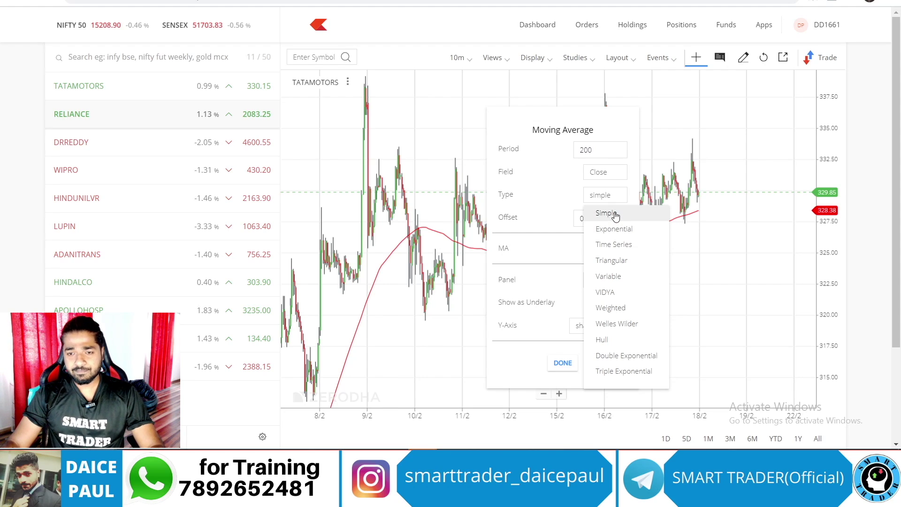
left_click(615, 215)
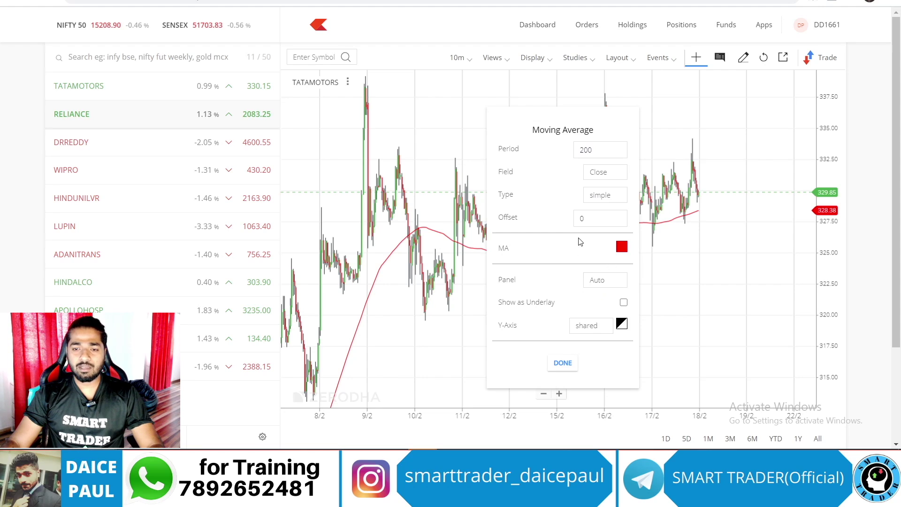
left_click(563, 362)
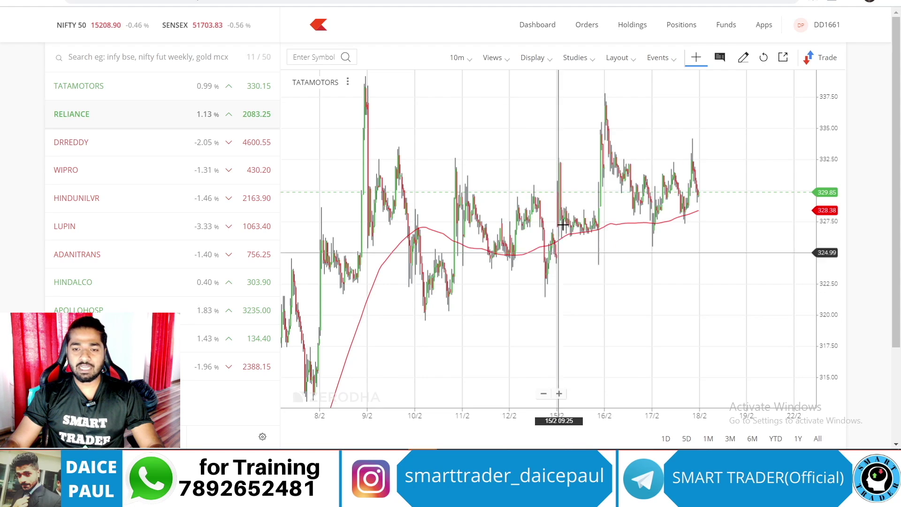
Step: Add a second Moving Average study with a period of 200 and the exponential type
left_click(579, 58)
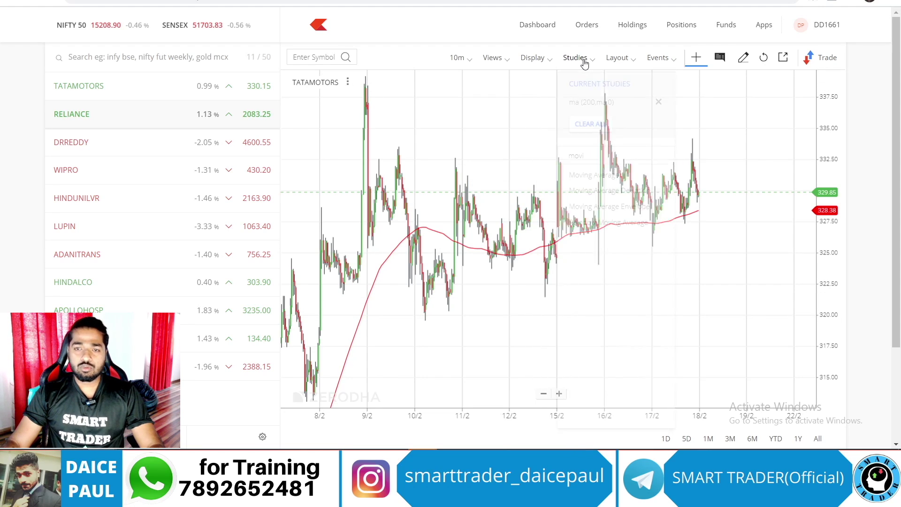
left_click(601, 175)
double_click(594, 149)
key("BackSpace")
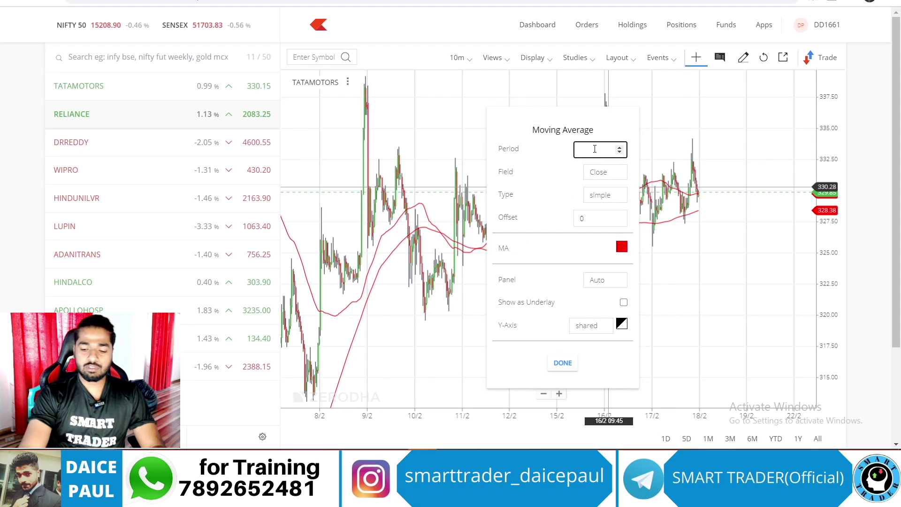
type("200")
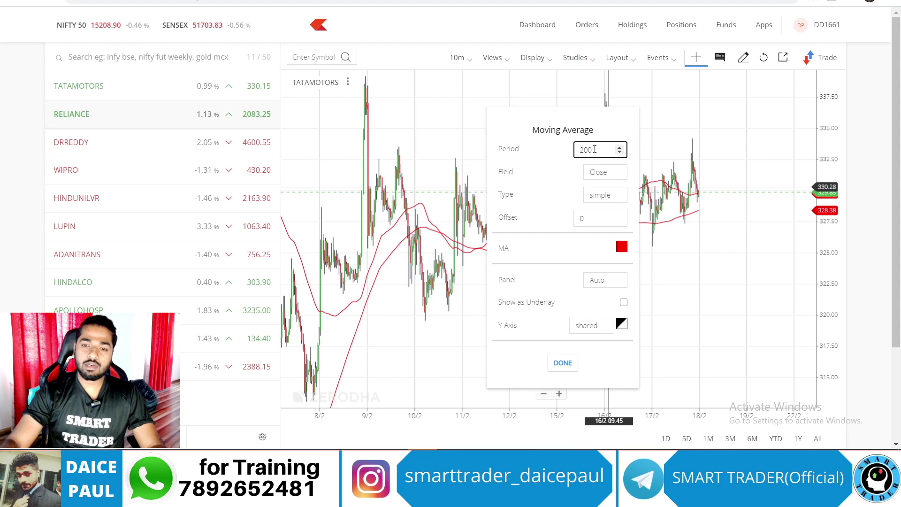
left_click(599, 196)
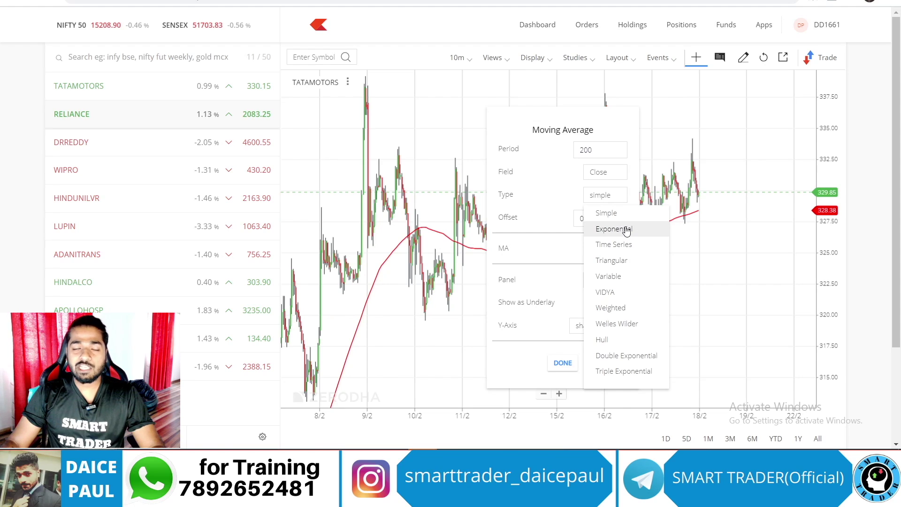
left_click(625, 229)
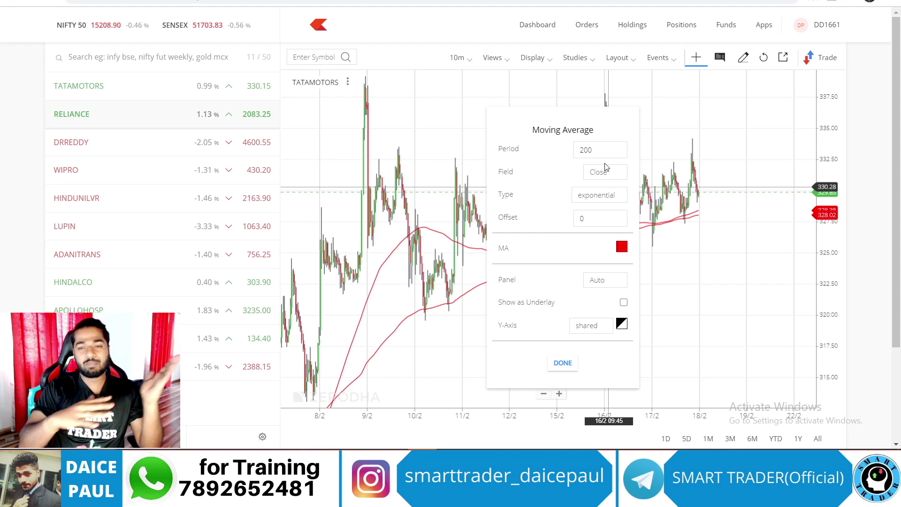
Step: Change the exponential moving average's period to 20 and apply it to the TATAMOTORS chart
left_click(608, 148)
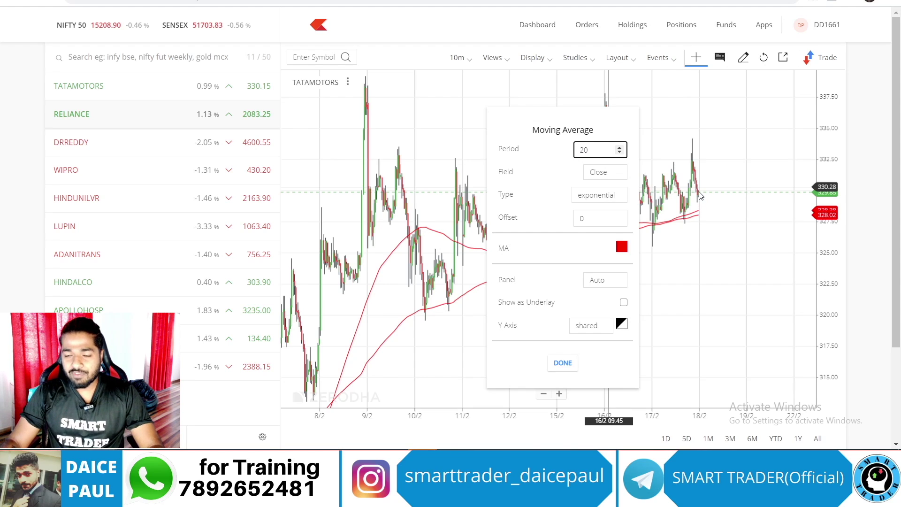
left_click(562, 364)
scroll(684, 235, "up", 10)
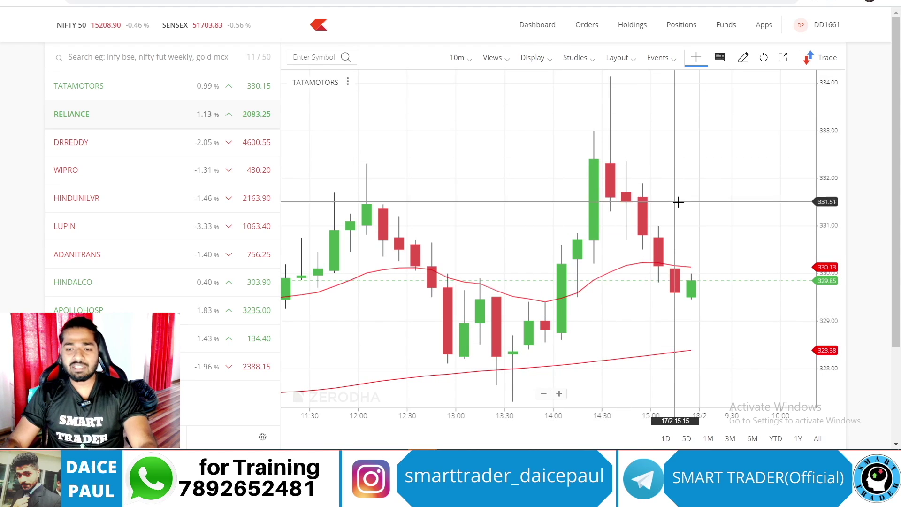
Step: Edit the exponential moving average on the chart, setting its period to 200 and its line colour to blue
right_click(629, 271)
left_click(638, 275)
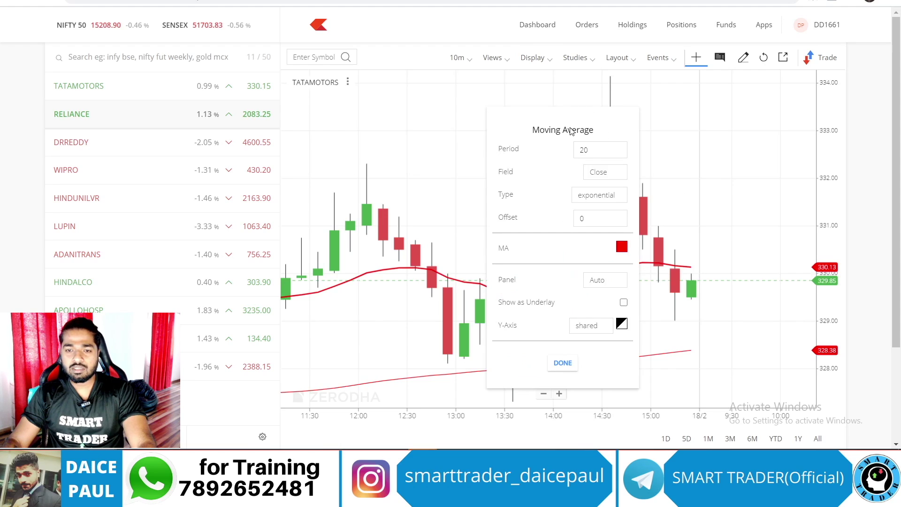
left_click(602, 149)
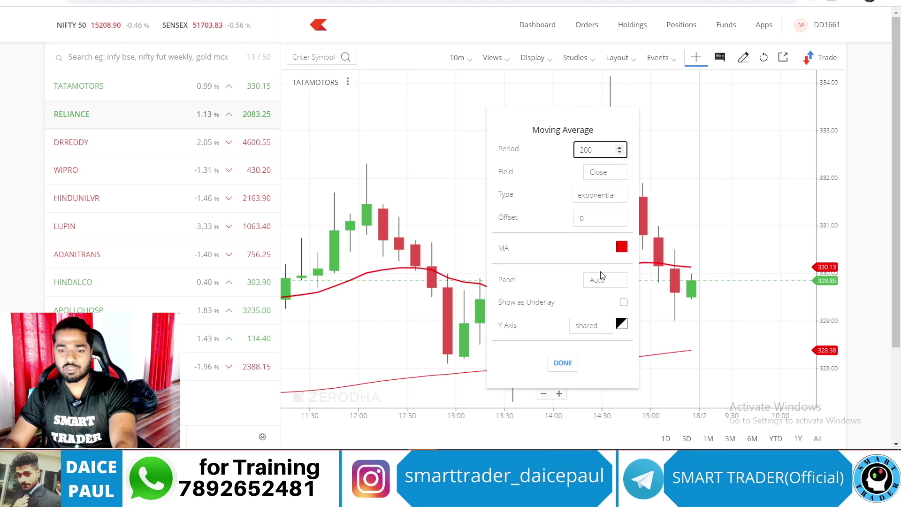
left_click(622, 247)
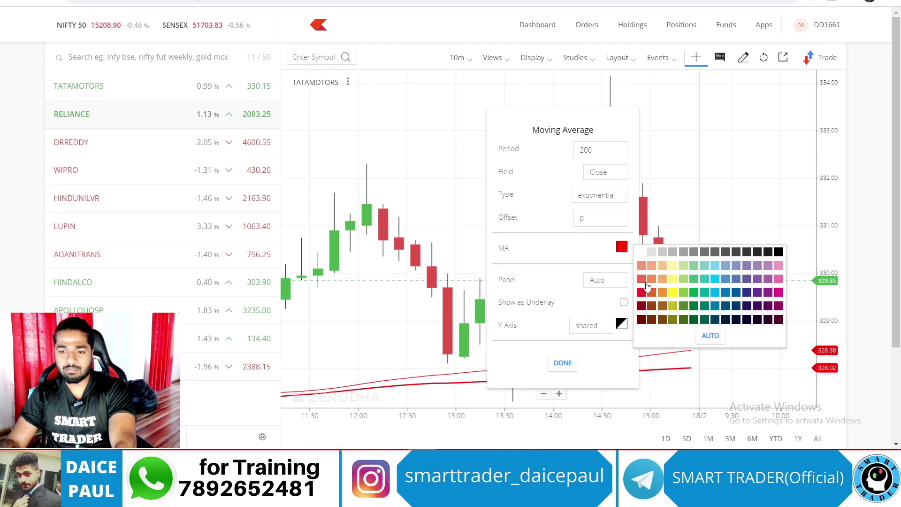
left_click(725, 293)
left_click(563, 363)
Step: Examine how the TATAMOTORS price behaves around the 200-period simple and exponential moving averages over several weeks
scroll(593, 234, "down", 10)
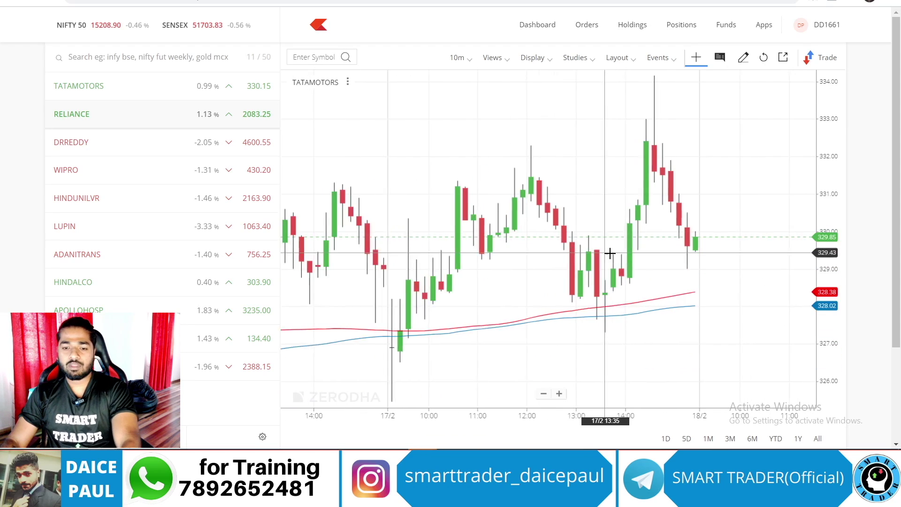
scroll(559, 342, "down", 5)
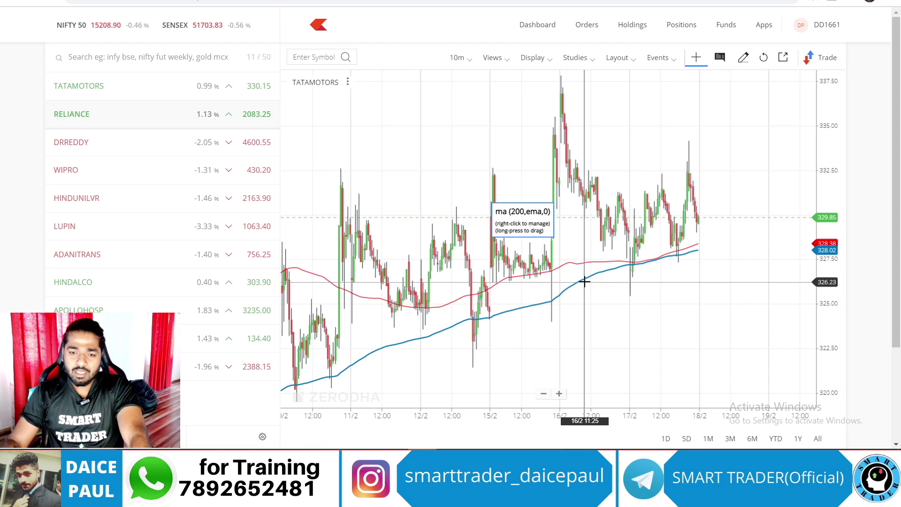
scroll(583, 279, "down", 5)
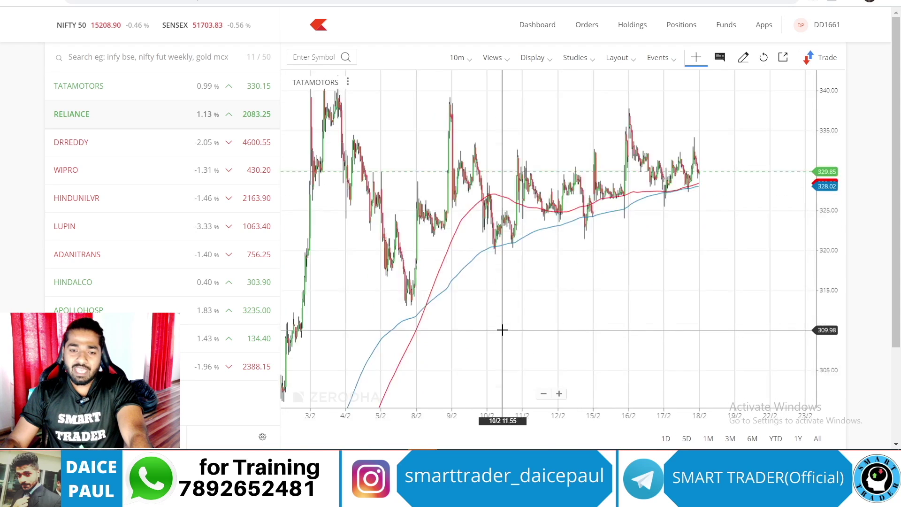
scroll(502, 330, "down", 3)
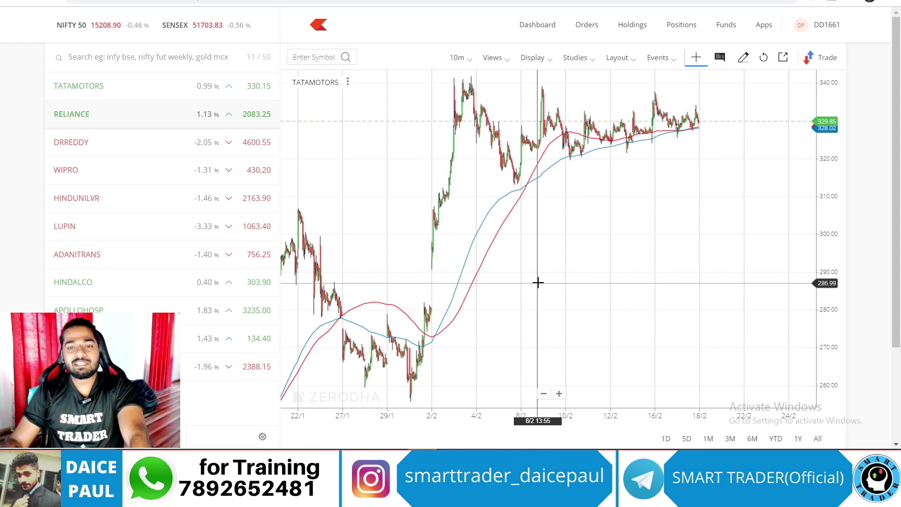
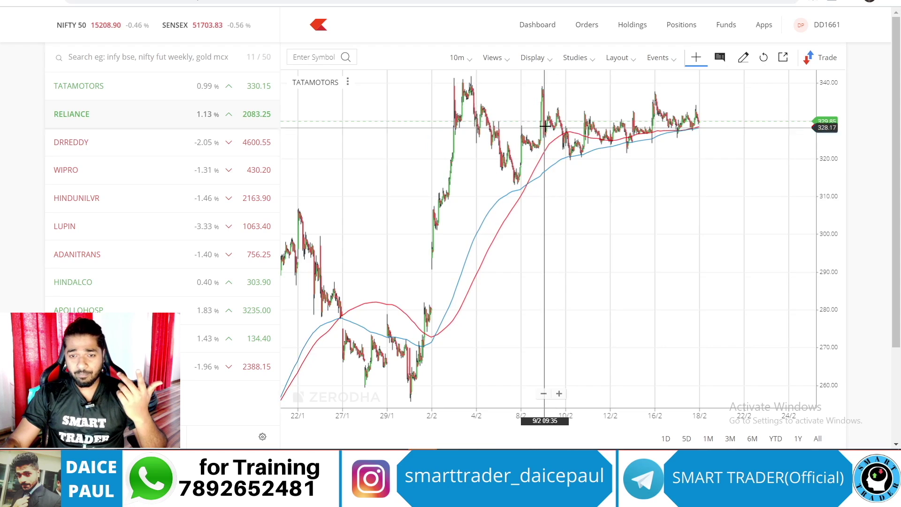
scroll(575, 181, "up", 3)
left_click_drag(575, 181, 583, 302)
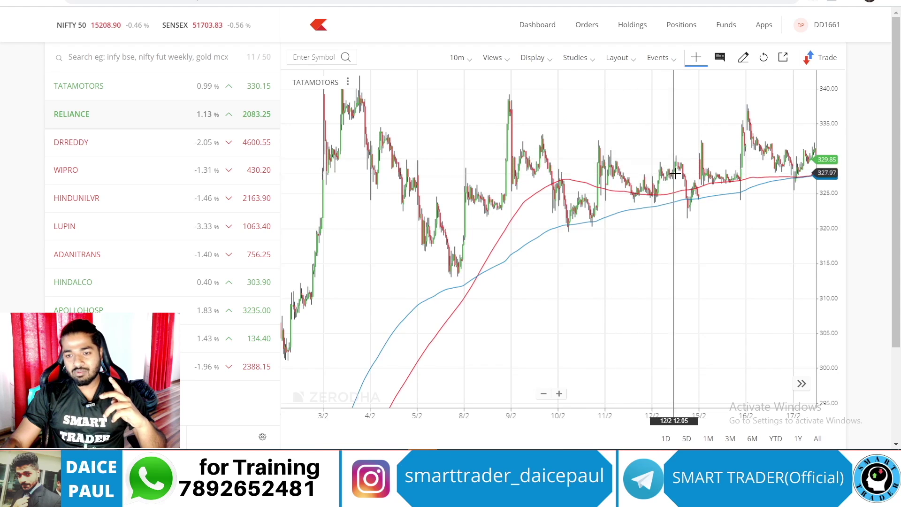
scroll(680, 184, "right", 5)
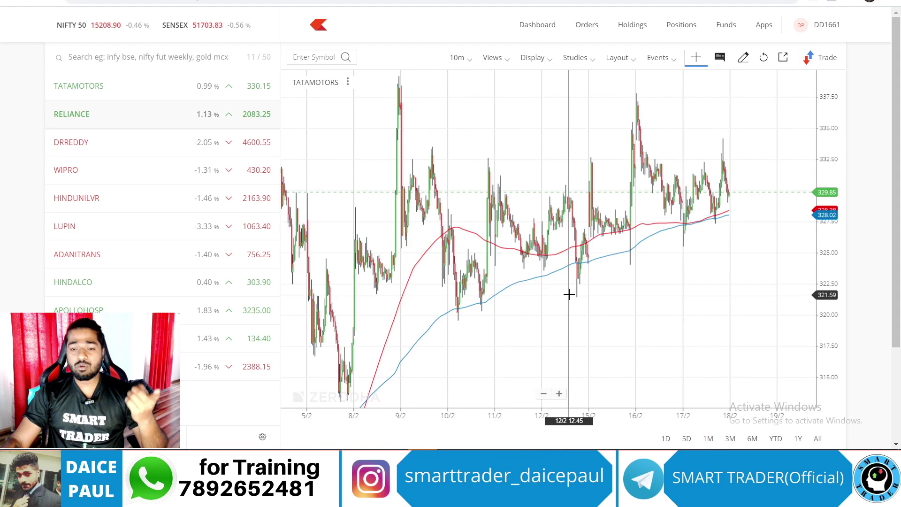
scroll(650, 263, "down", 5)
left_click_drag(684, 233, 610, 217)
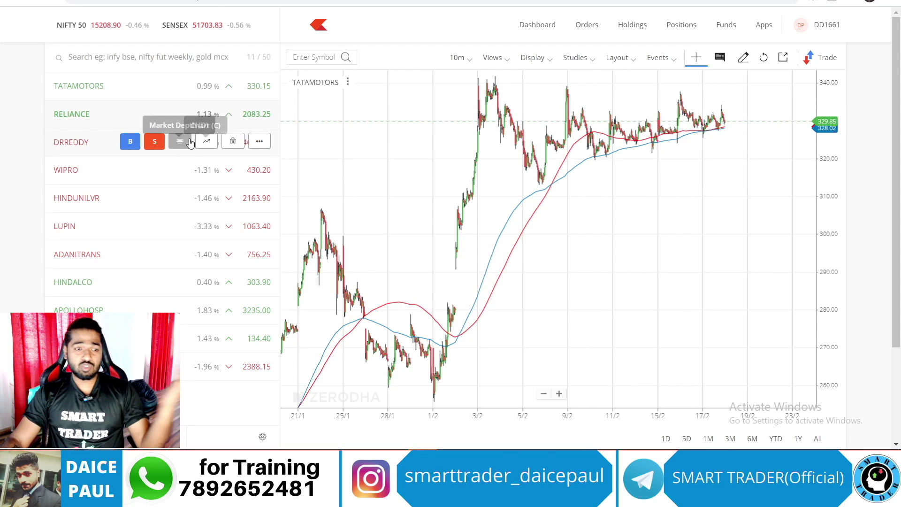
Step: Open the DRREDDY chart and remove the 200-period simple moving average from its current studies
left_click(207, 141)
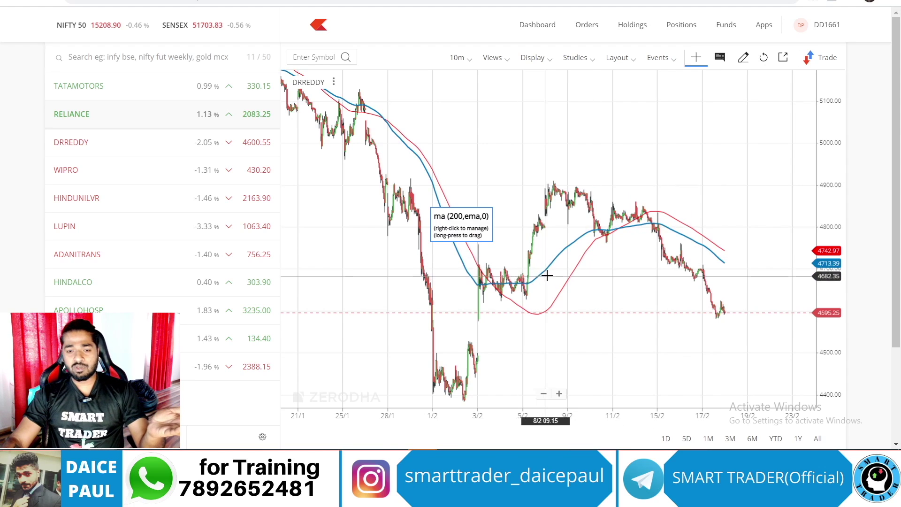
left_click(590, 60)
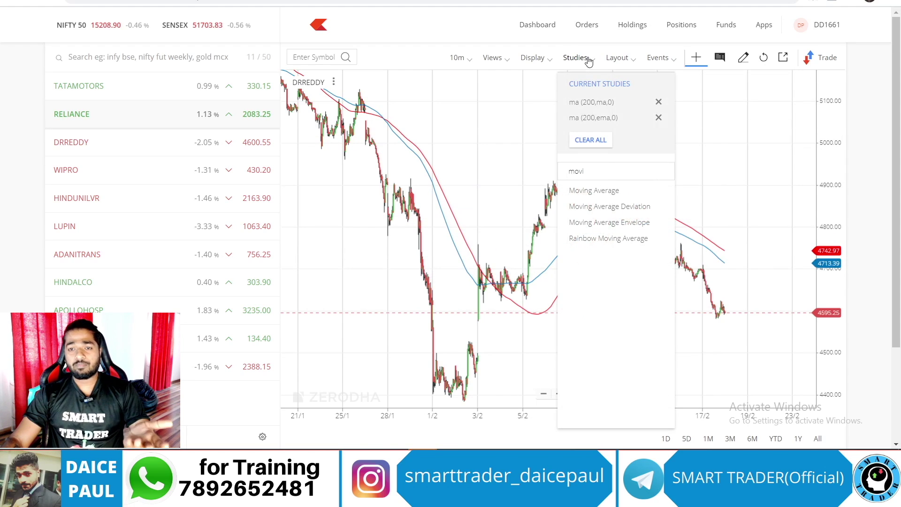
left_click(659, 103)
left_click(735, 146)
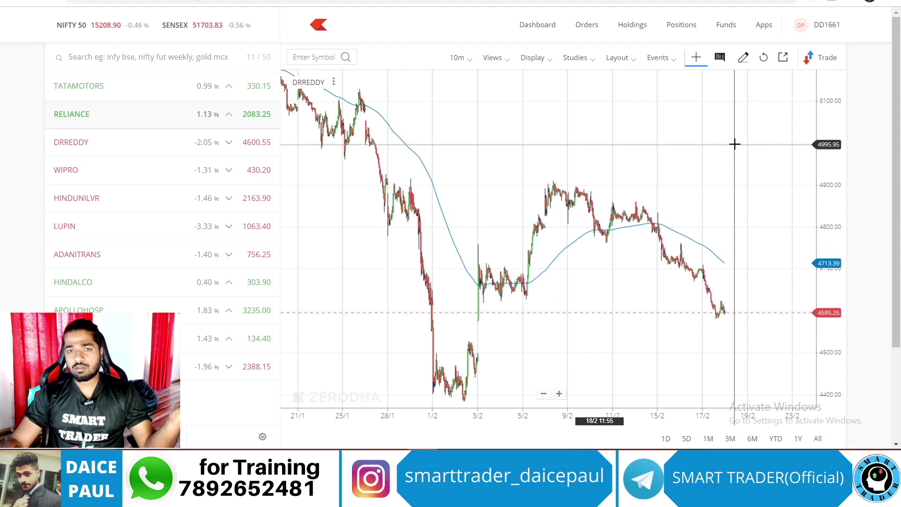